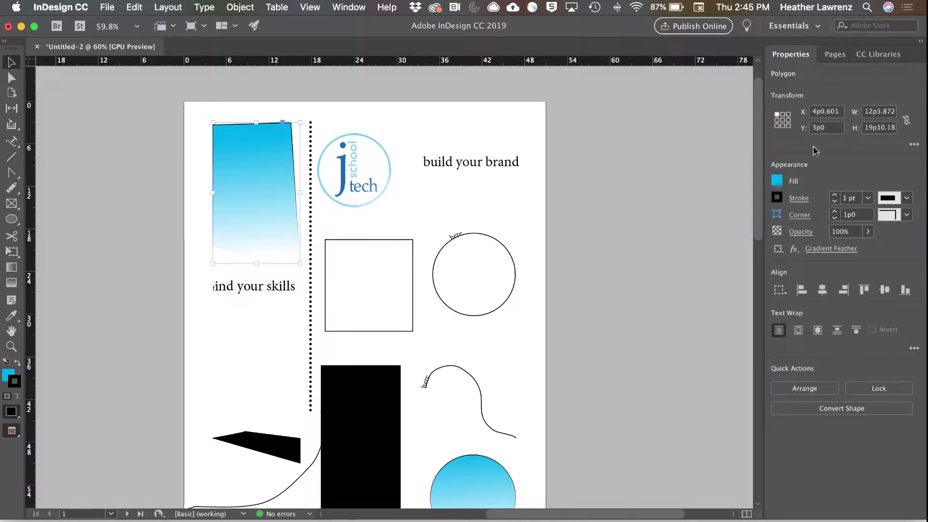
Switch to the Advanced workspace, then back to Essentials.
left_click(777, 29)
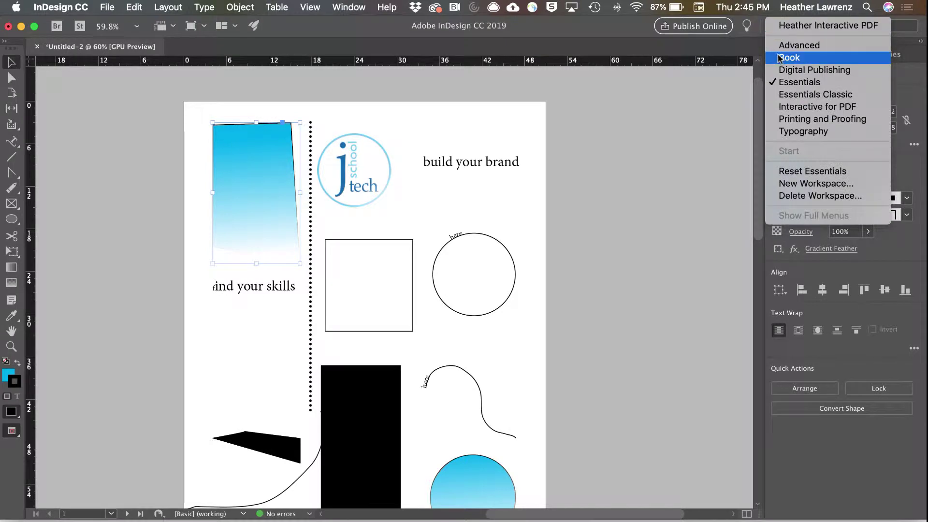
left_click(781, 45)
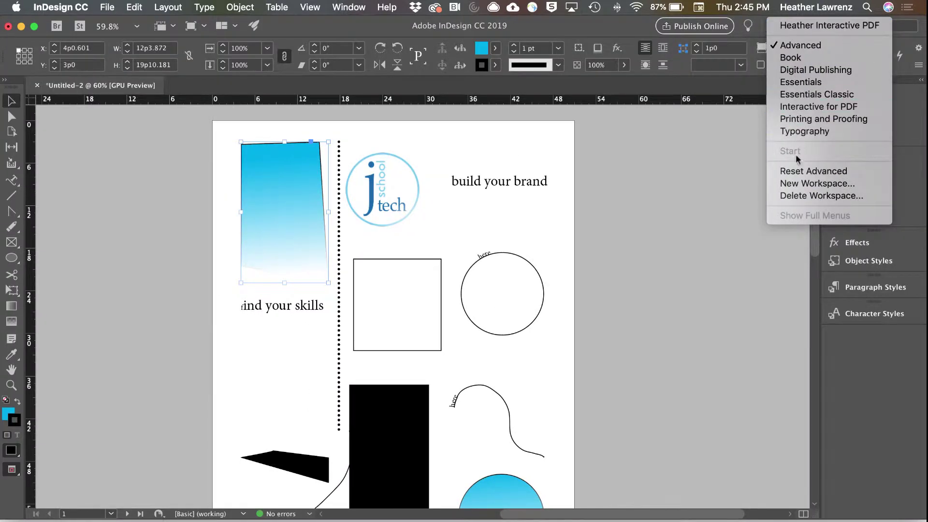
left_click(802, 83)
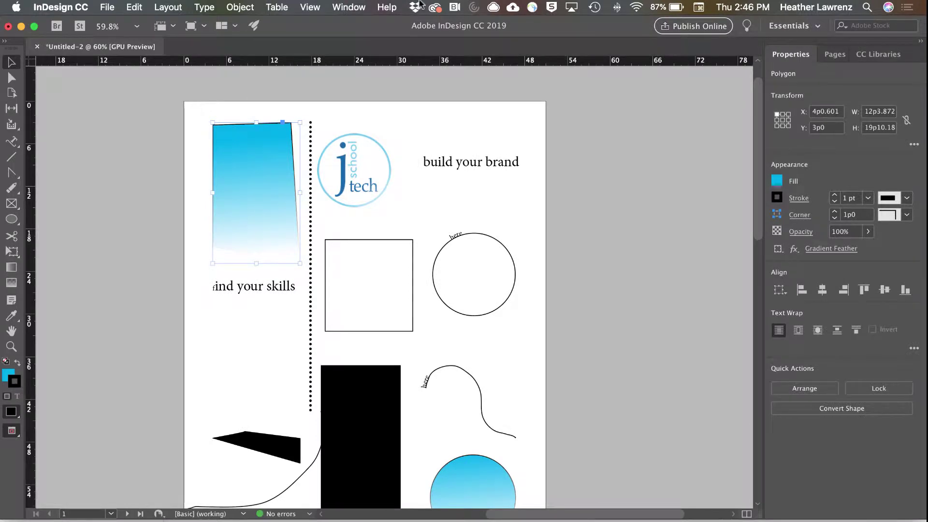
Float the CC Libraries panel, show Pages, collapse side panels, then reset Essentials to default.
left_click(352, 5)
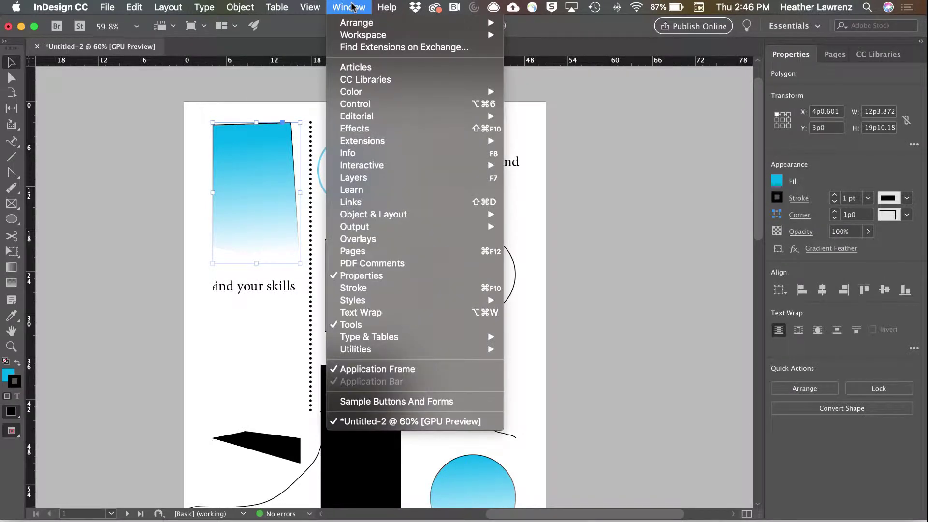
left_click(791, 54)
left_click_drag(791, 54, 524, 83)
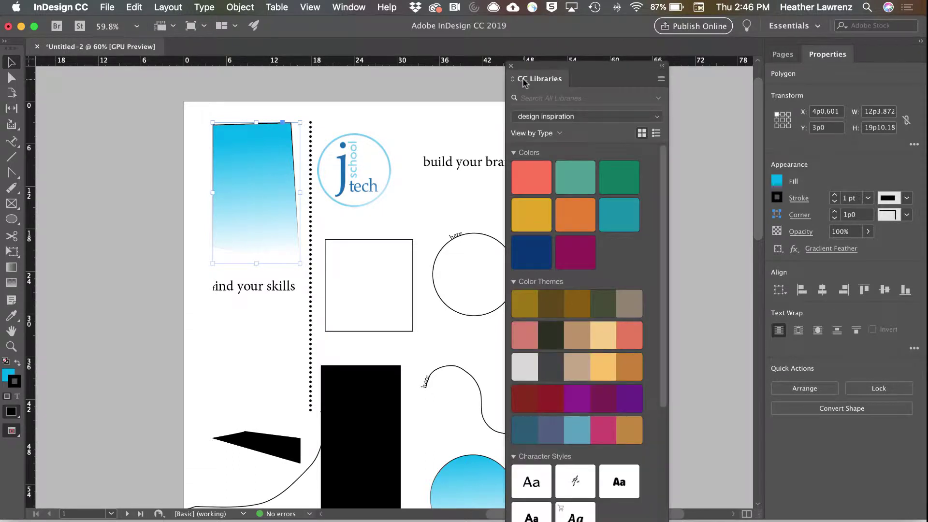
left_click(781, 54)
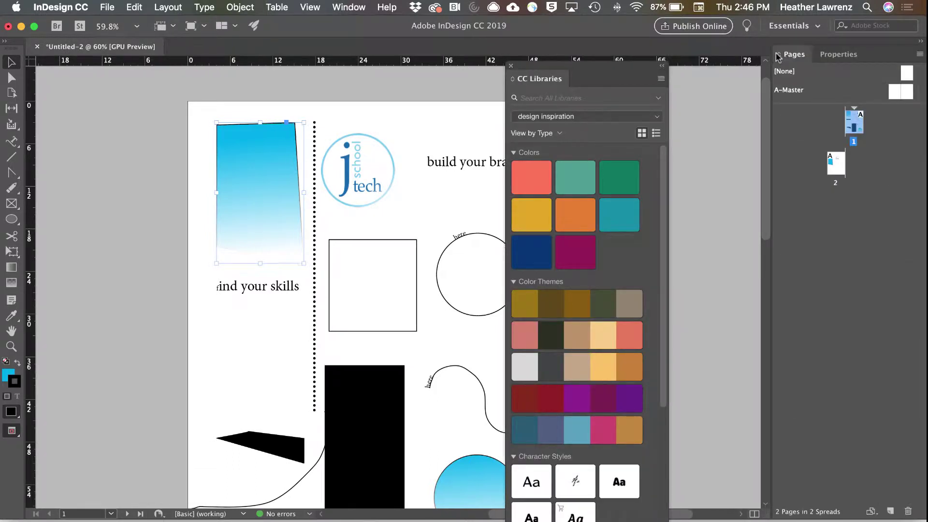
left_click(919, 42)
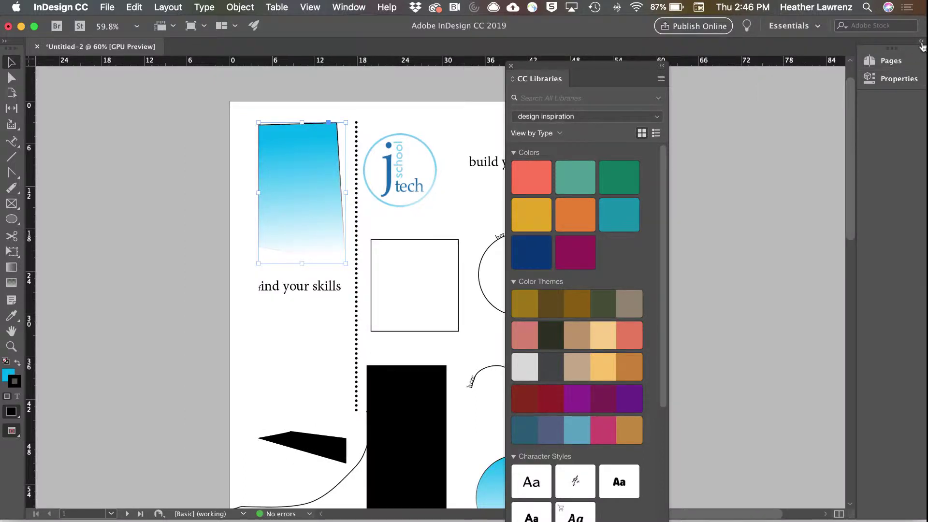
left_click(788, 27)
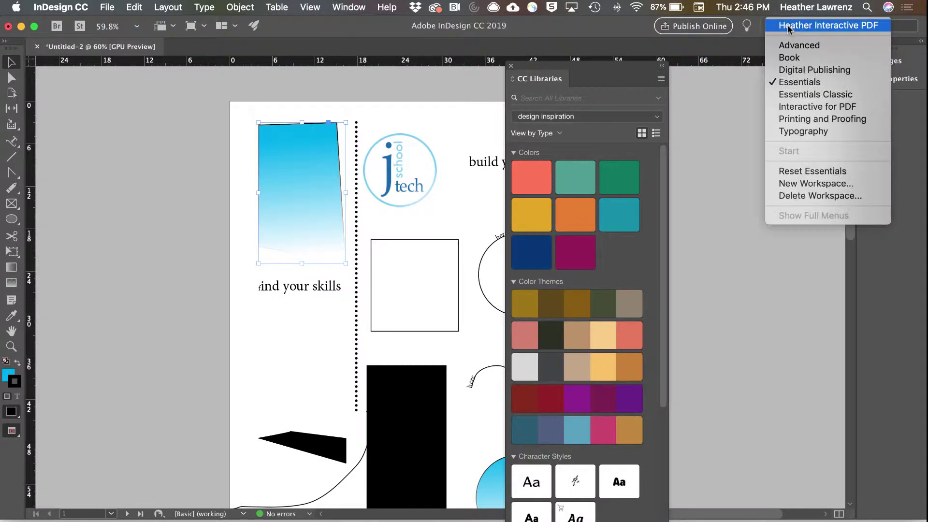
left_click(802, 175)
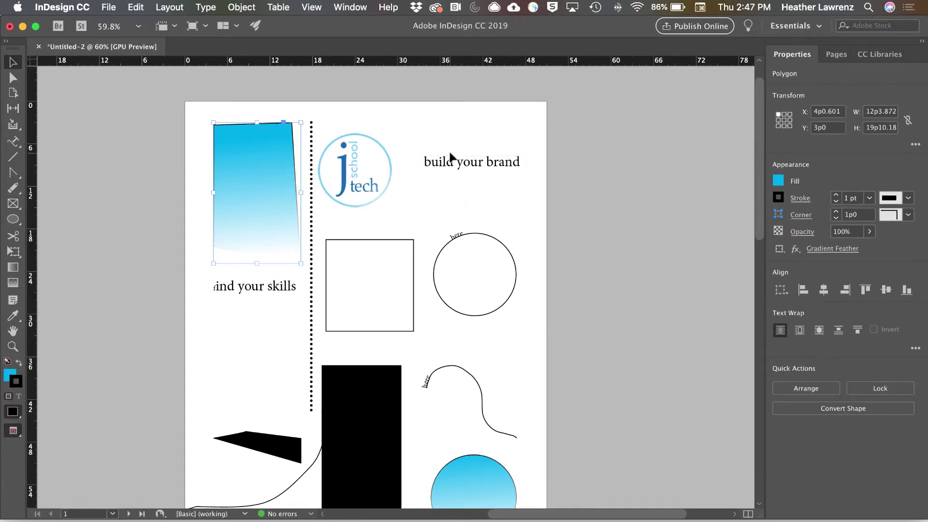
Select and edit the 'build your brand' text frame, then deselect everything.
left_click(453, 163)
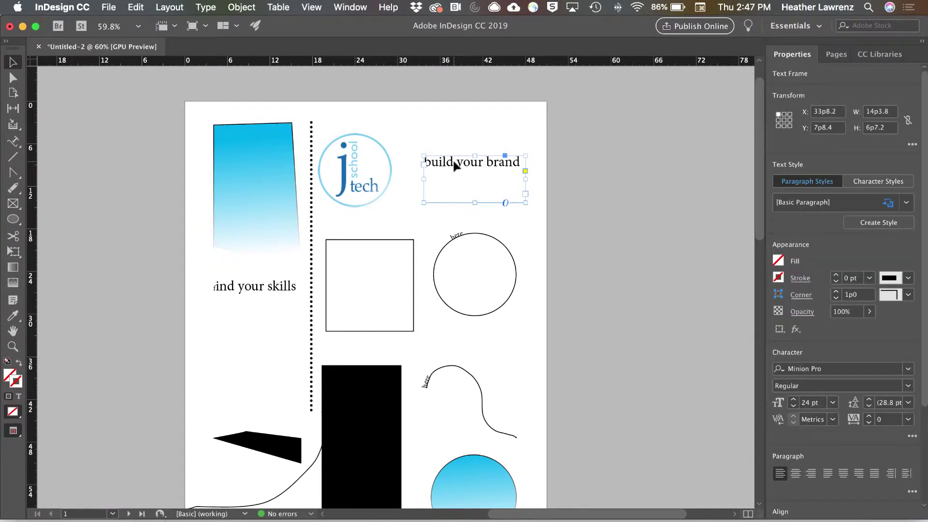
double_click(453, 163)
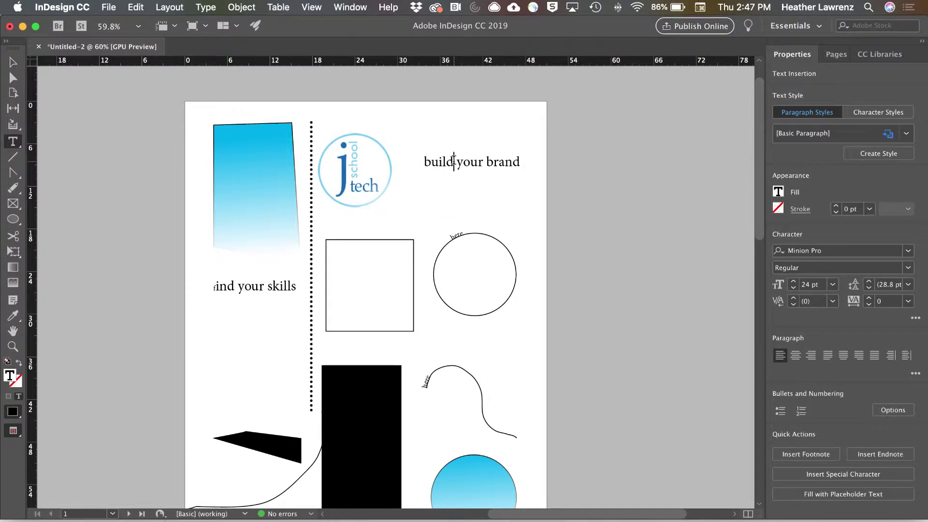
left_click(13, 63)
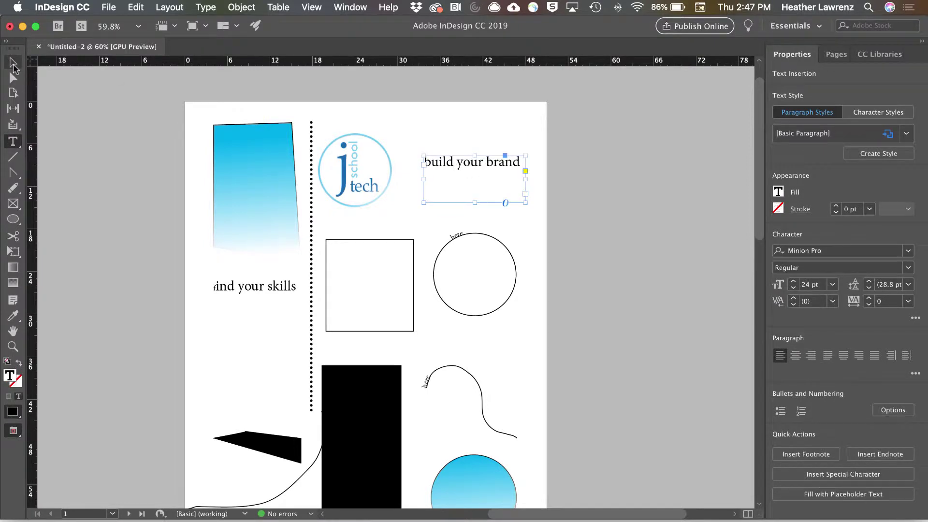
left_click(99, 133)
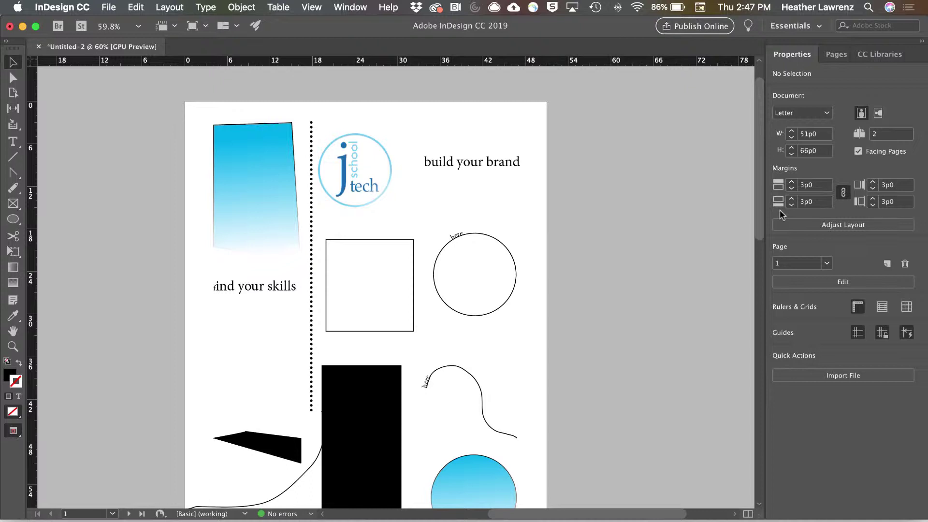
Select the dotted vertical line and inspect its stroke options.
left_click(311, 215)
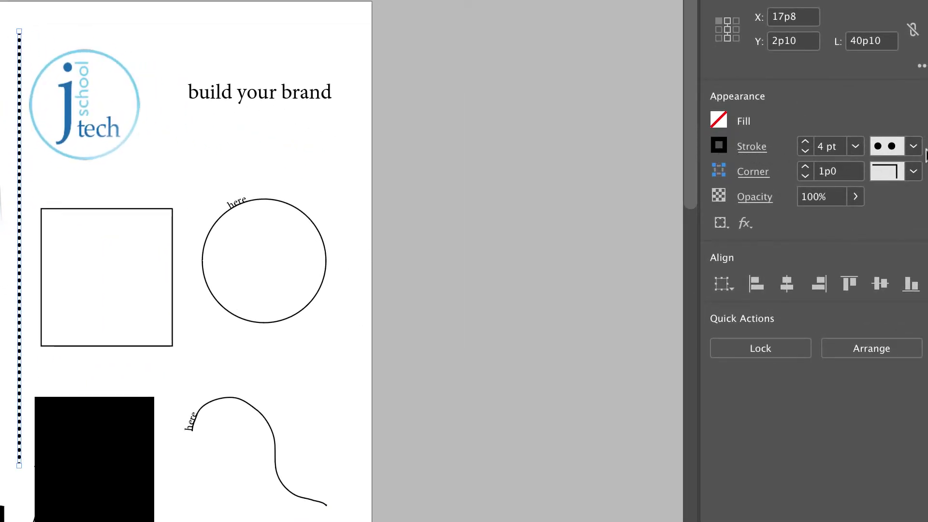
left_click(749, 152)
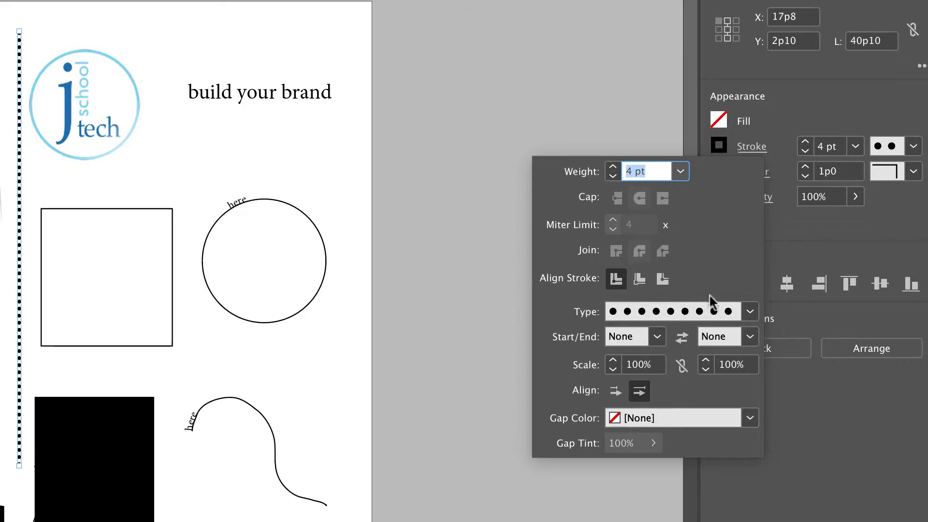
left_click(770, 111)
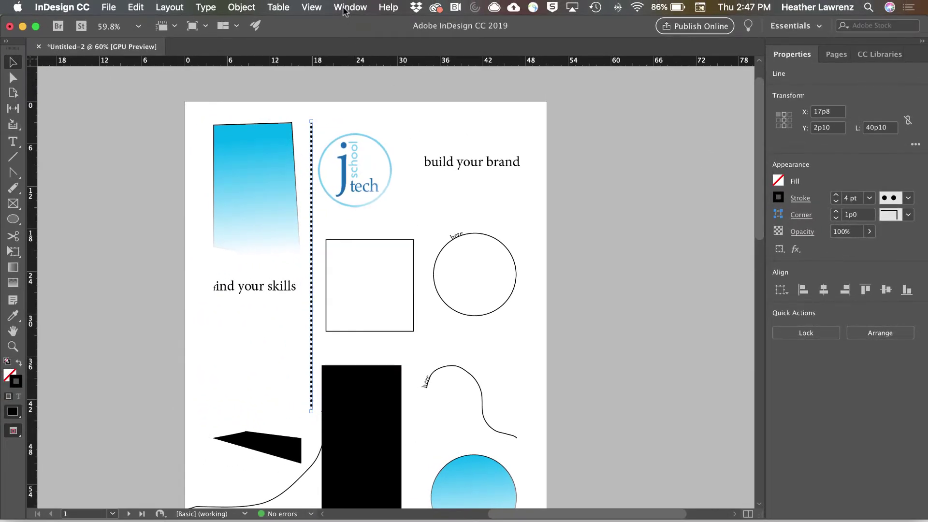
left_click(349, 8)
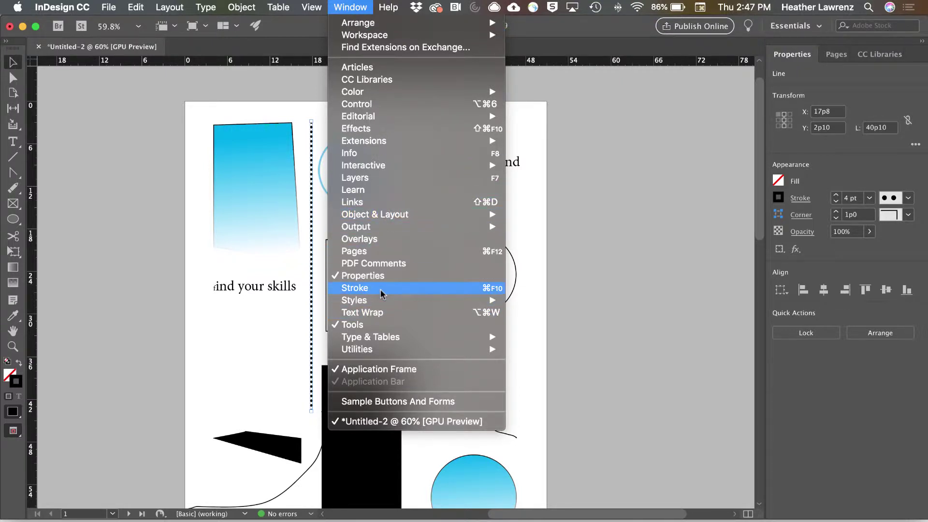
left_click(610, 196)
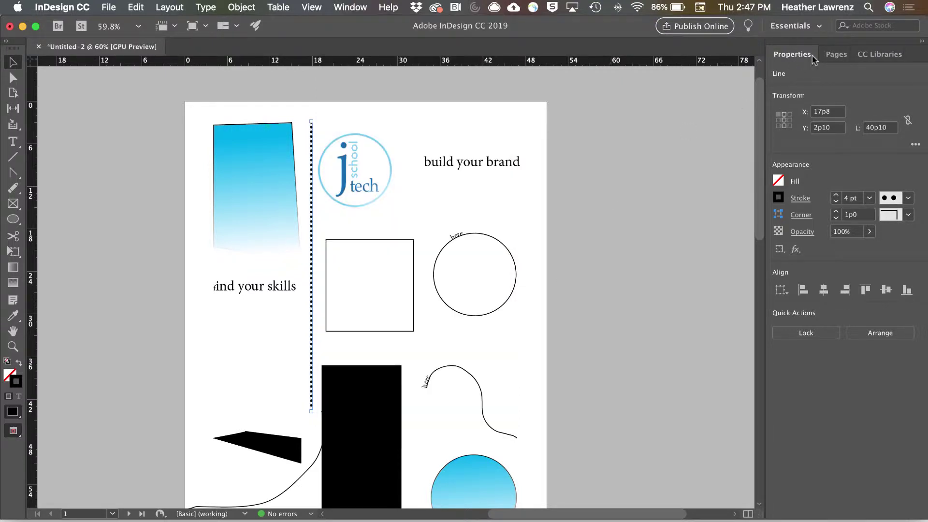
Delete page 2 in the Pages panel, confirming the warning about its objects.
left_click(828, 55)
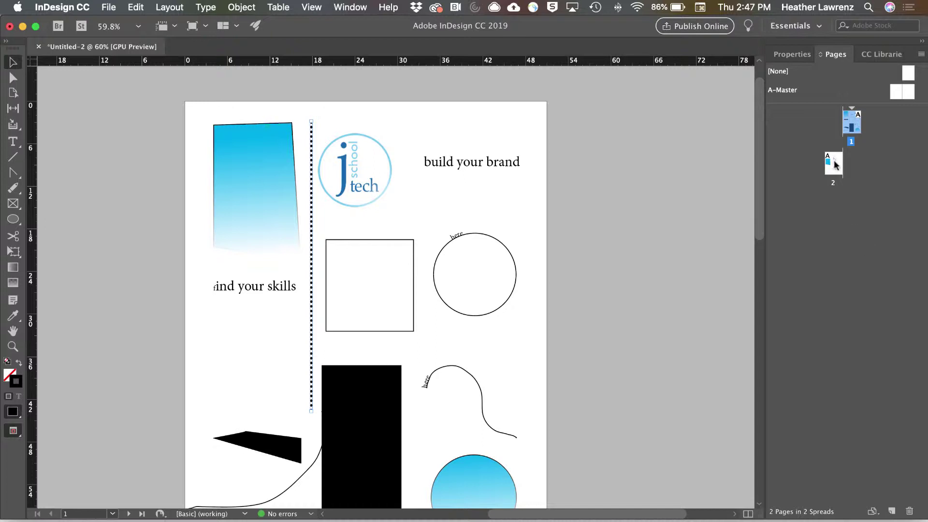
left_click_drag(833, 165, 832, 120)
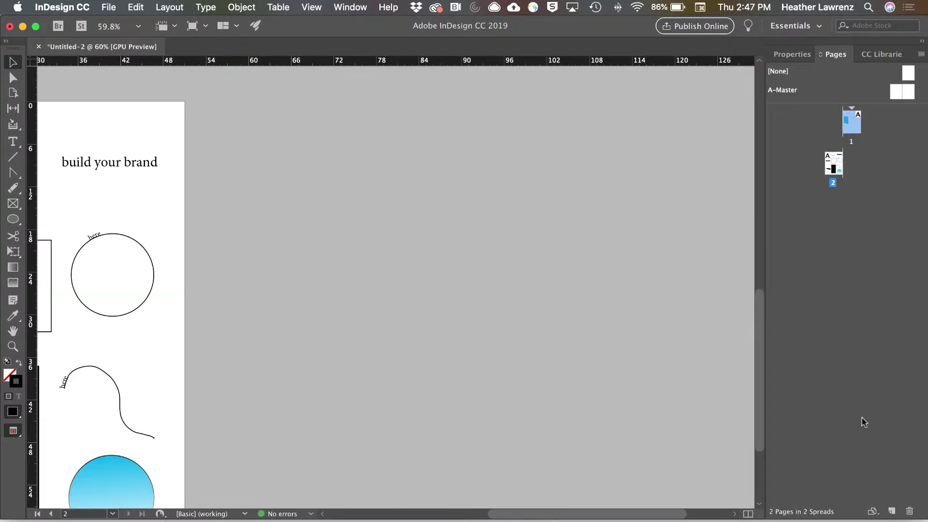
left_click(908, 509)
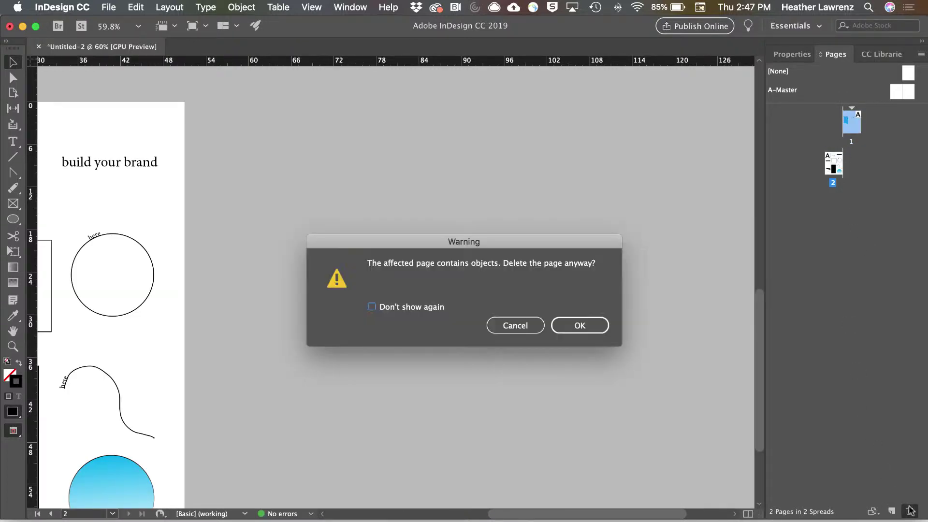
key("Return")
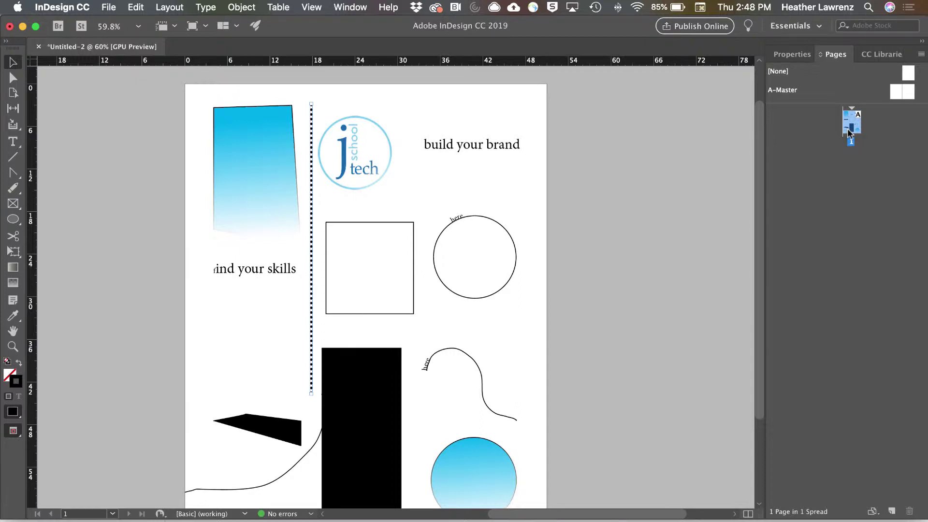
Scroll the 'design inspiration' CC library past Colors, Themes and Styles to its Graphics.
left_click(885, 54)
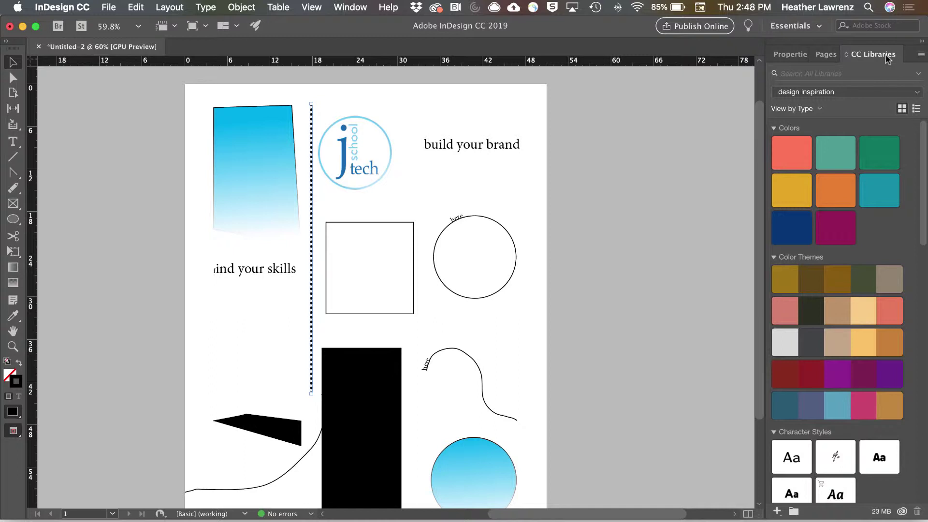
scroll(870, 176, "down", 4)
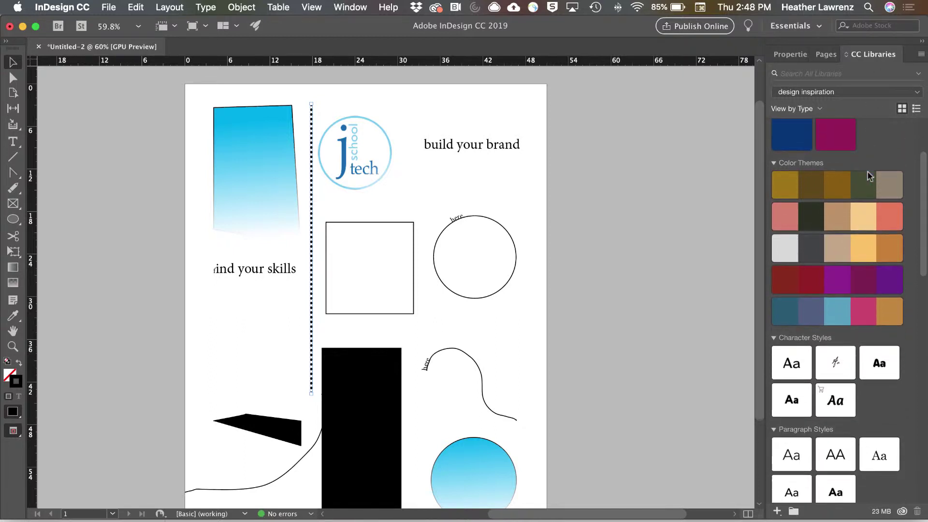
scroll(868, 176, "down", 5)
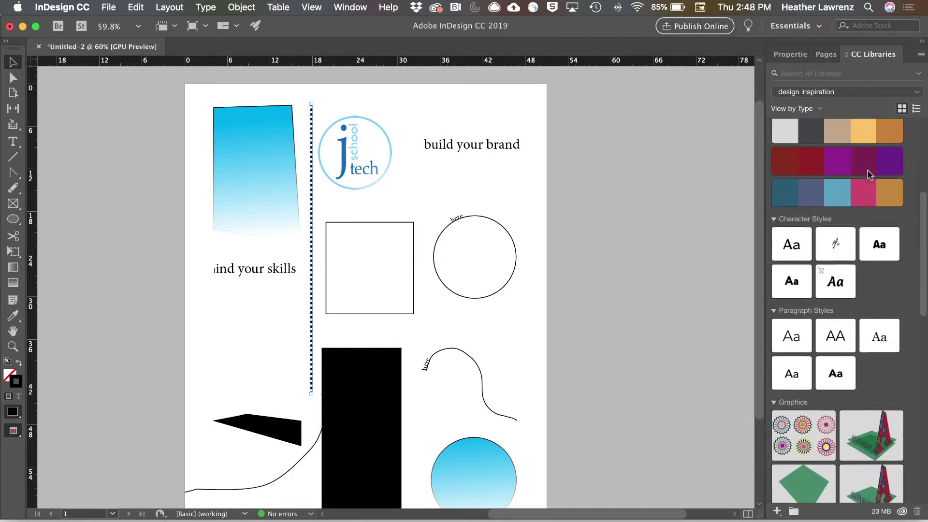
scroll(869, 176, "down", 4)
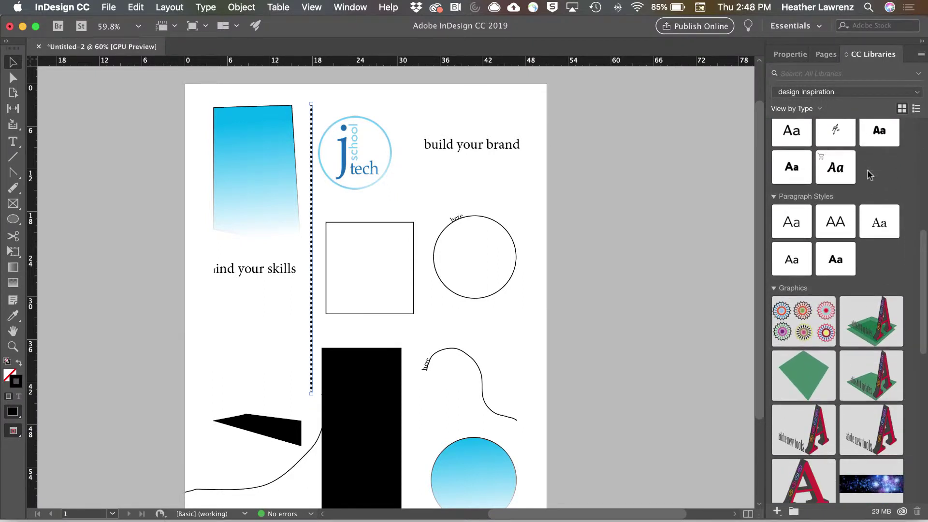
scroll(869, 175, "down", 5)
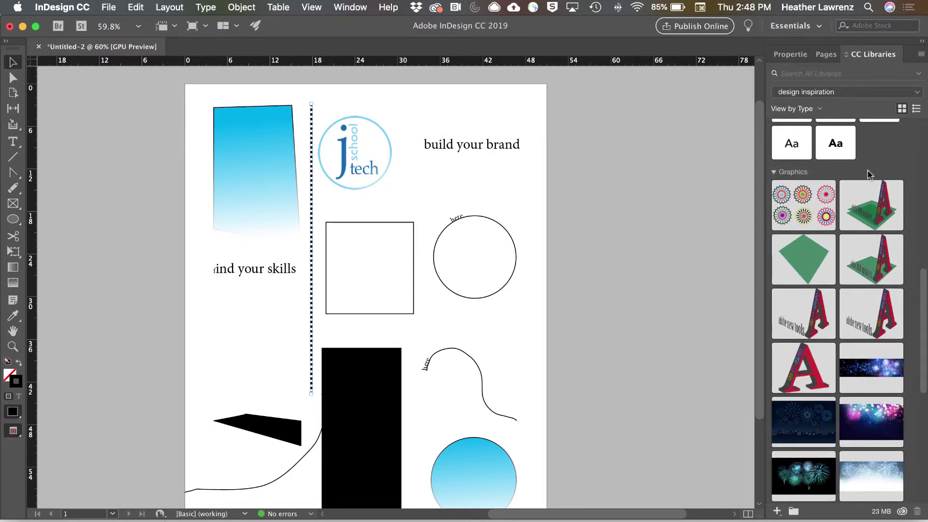
scroll(868, 174, "down", 2)
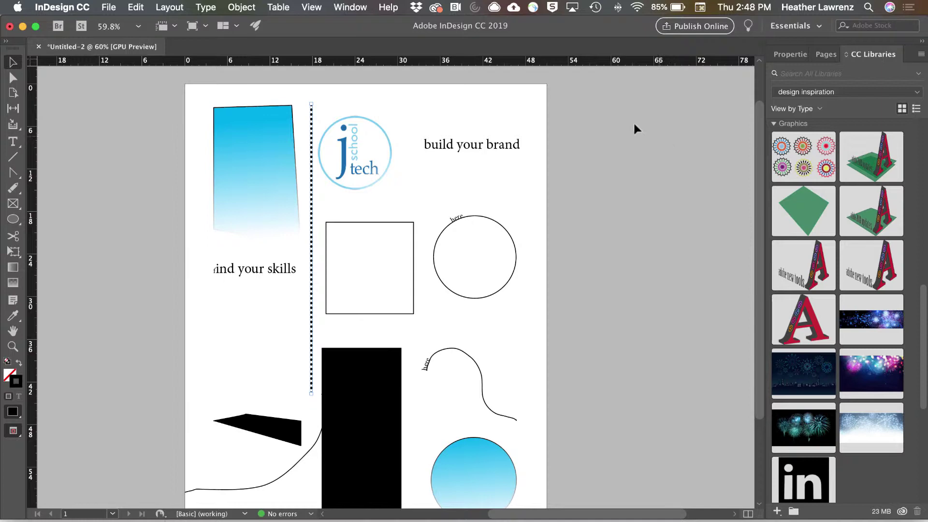
Show the Links panel and expand Link Info for round lake 2.png.
left_click(359, 10)
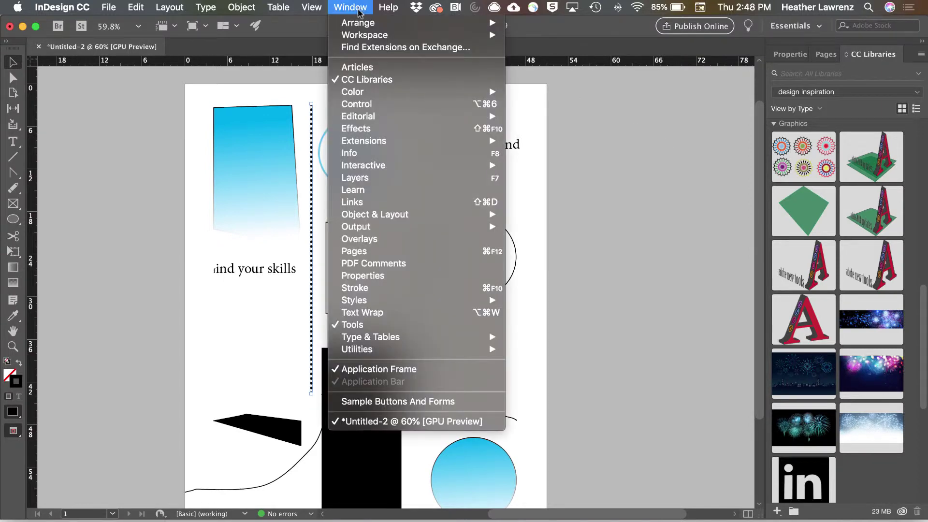
left_click(360, 188)
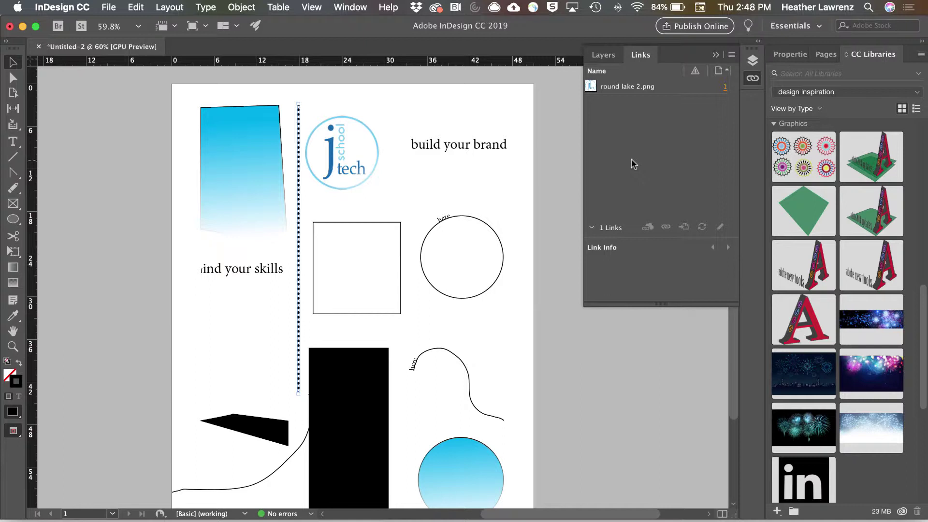
left_click(632, 94)
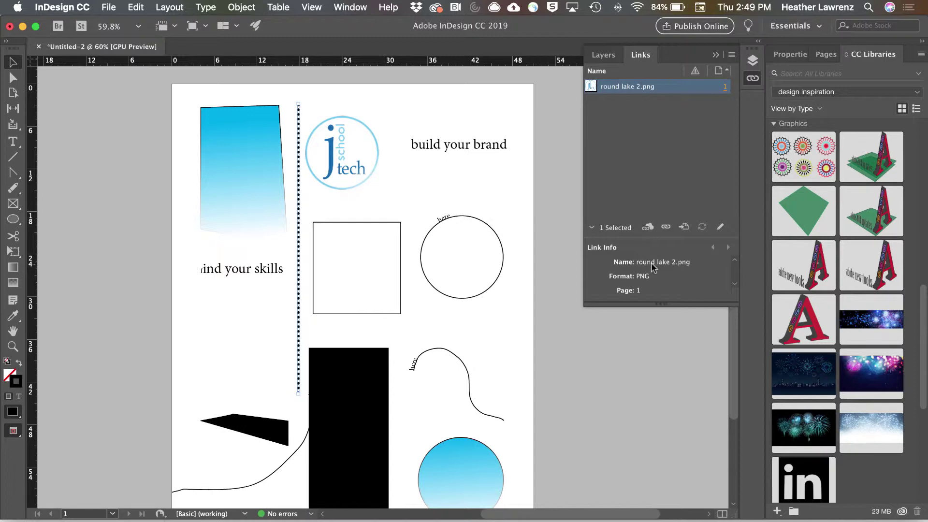
left_click_drag(647, 303, 647, 422)
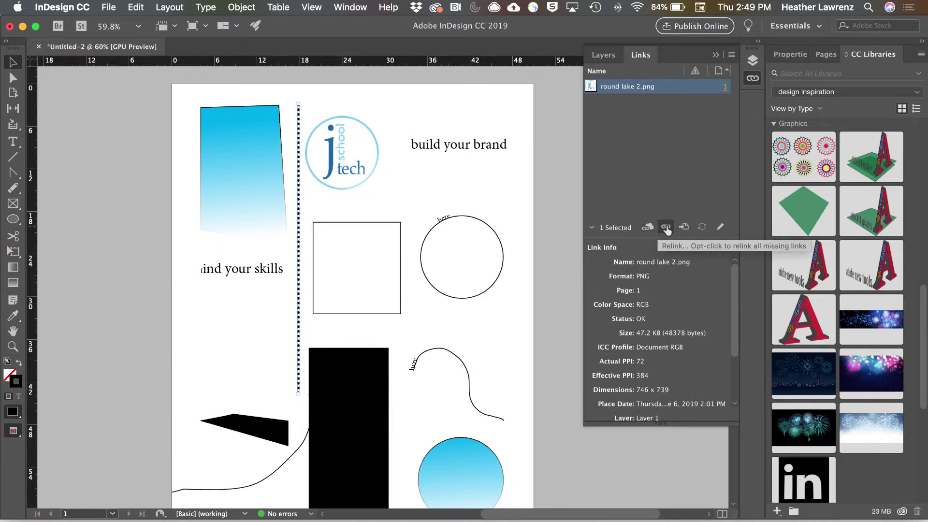
Jump to the round lake 2.png jtech logo on the page and view its link actions.
left_click(683, 227)
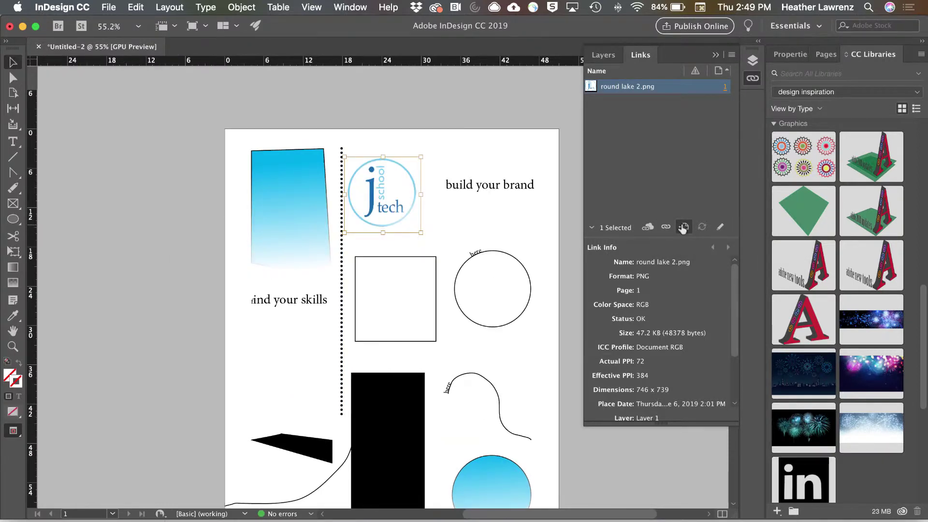
right_click(637, 90)
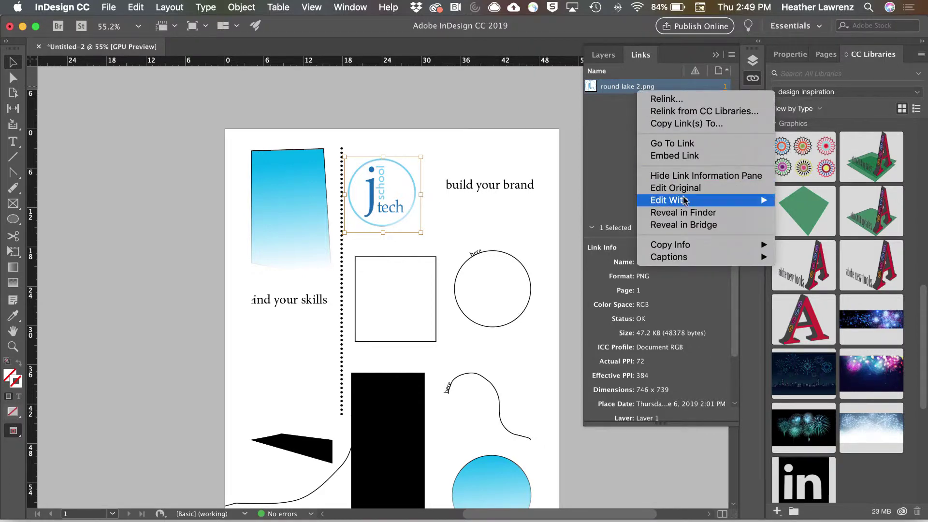
mouse_move(686, 206)
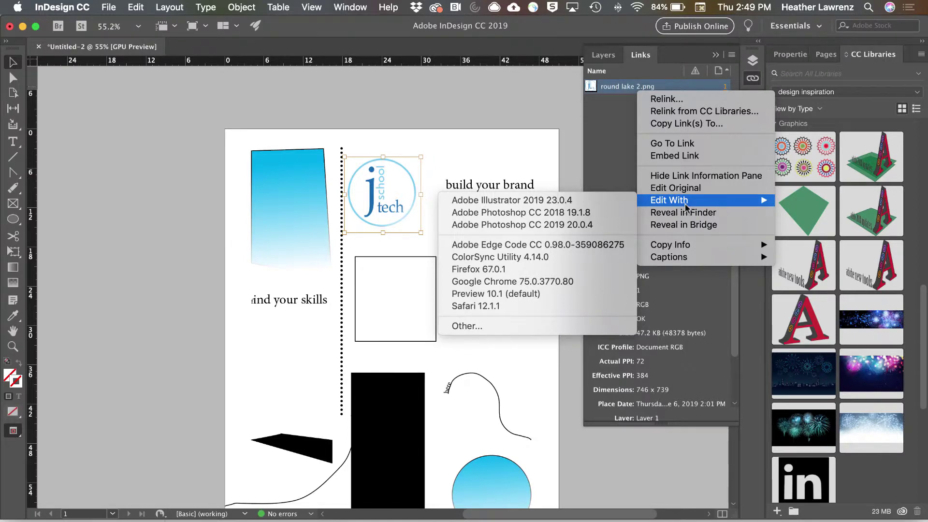
left_click(543, 138)
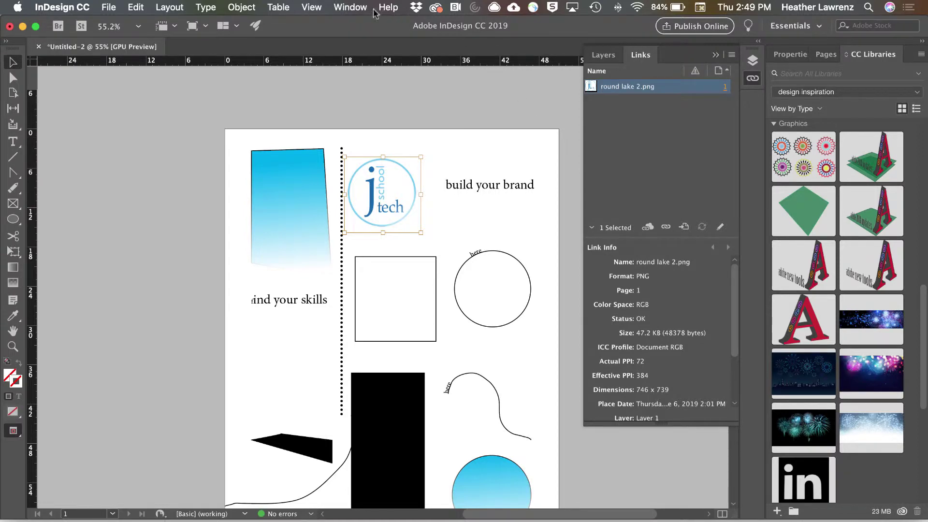
Open the Color, Gradient and Swatches panels from the Window menu.
left_click(345, 8)
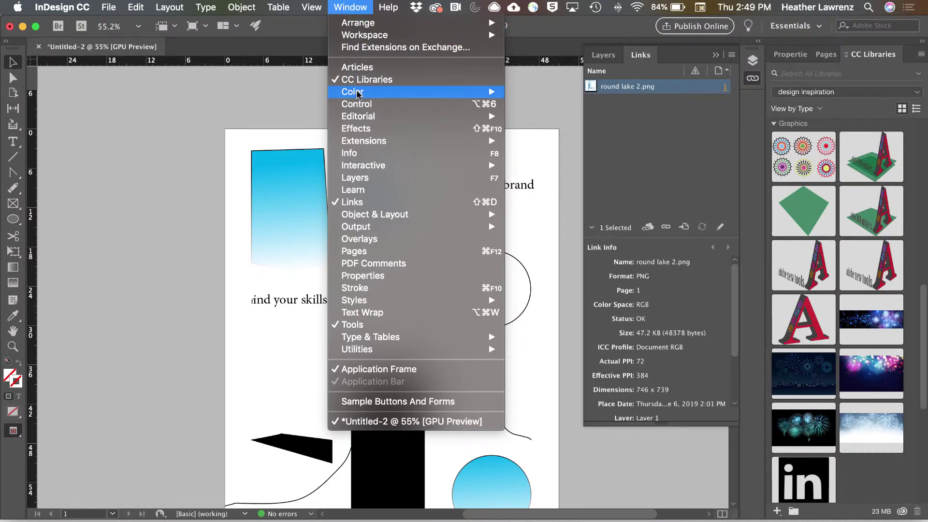
mouse_move(357, 94)
left_click(531, 104)
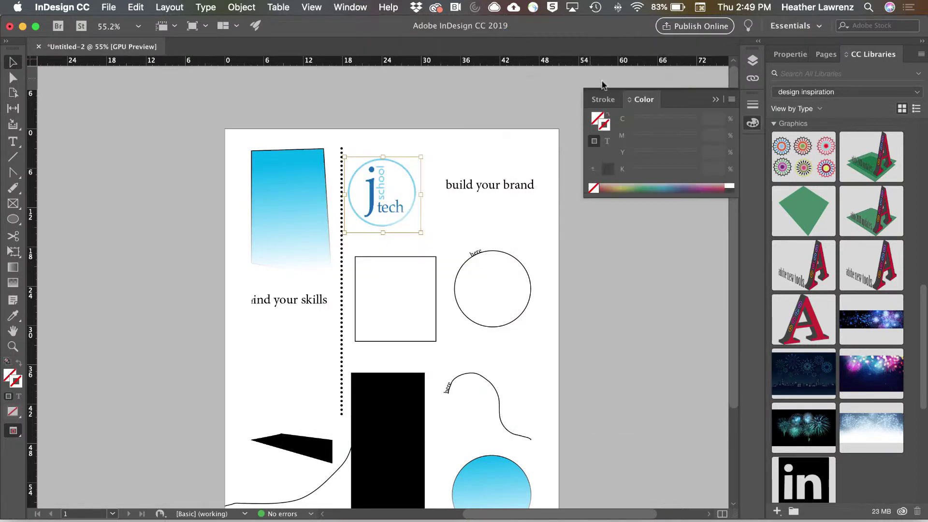
left_click(346, 8)
mouse_move(357, 92)
left_click(537, 118)
left_click(350, 7)
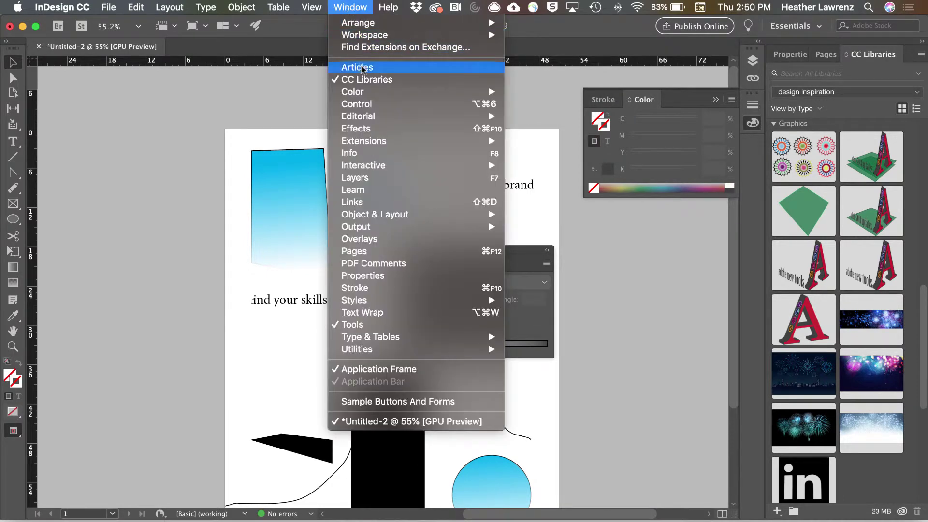
left_click(532, 129)
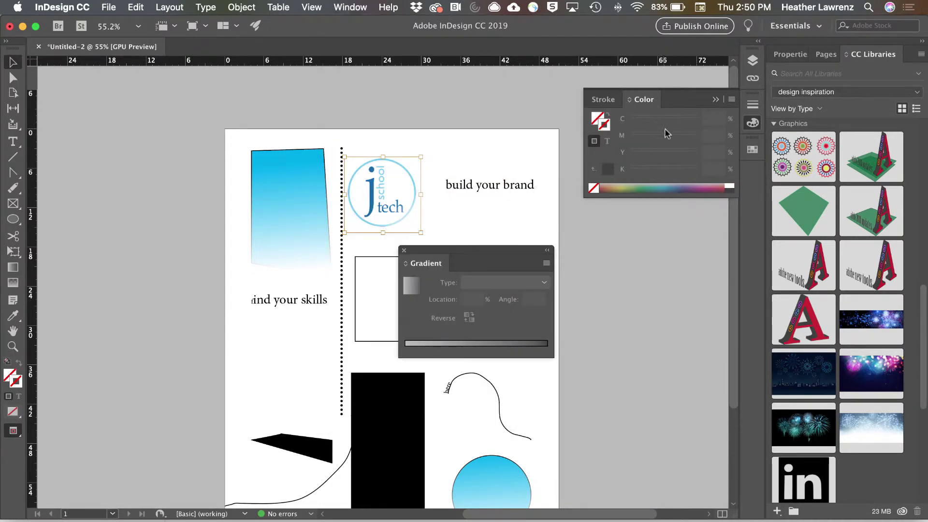
Select the blue gradient shape and switch the Color panel from CMYK to RGB.
left_click(297, 190)
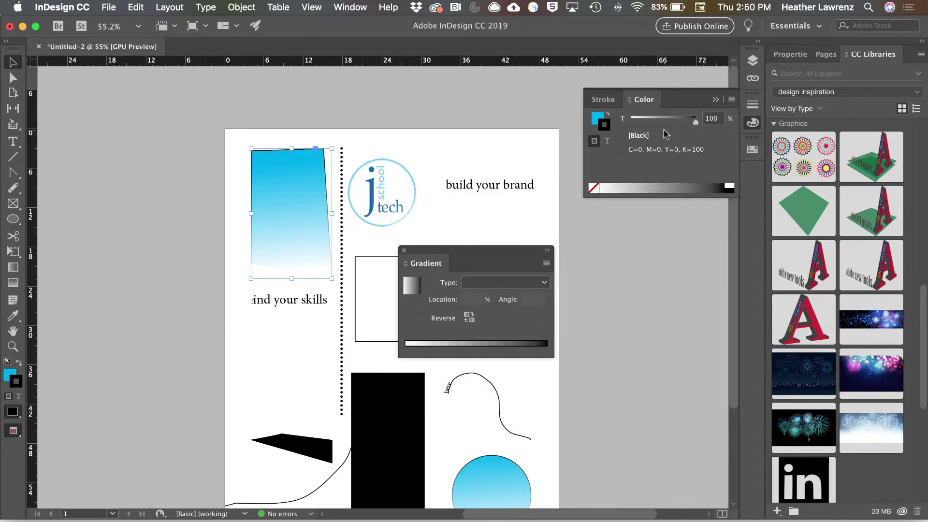
left_click(731, 100)
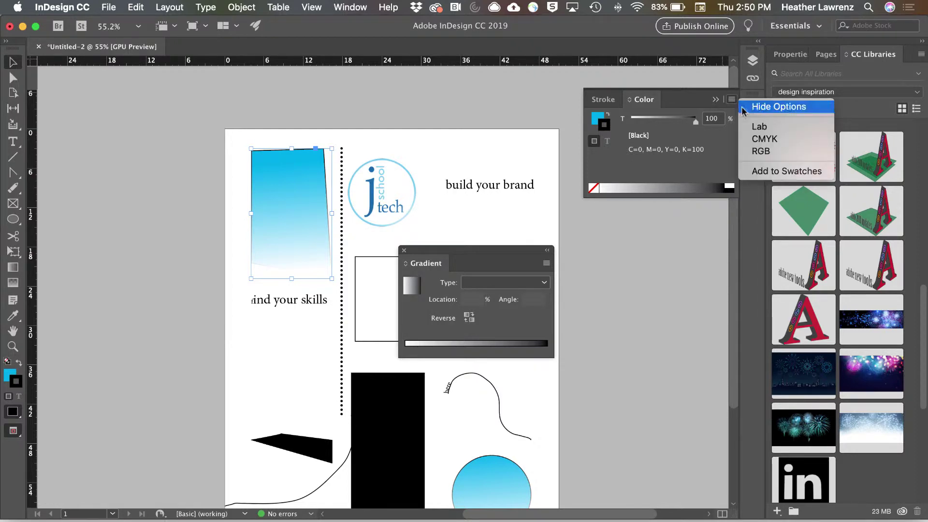
left_click(767, 141)
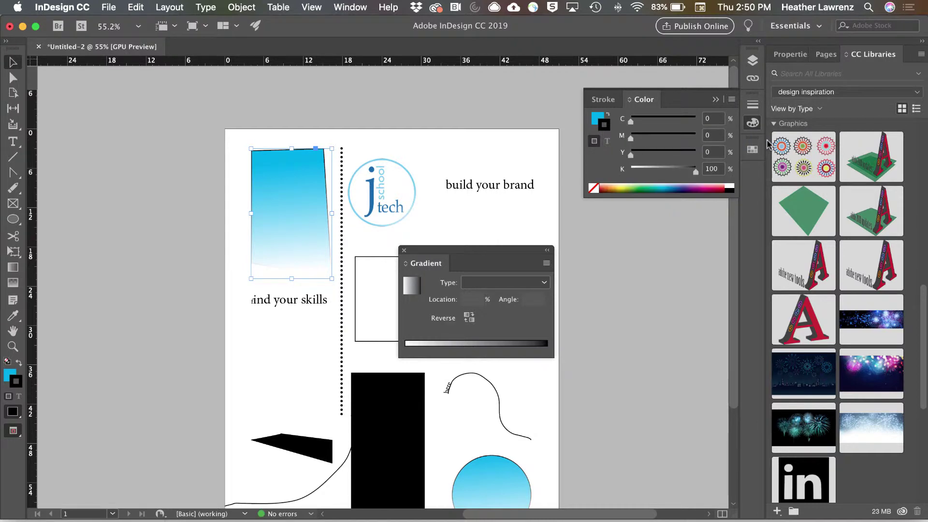
left_click(731, 100)
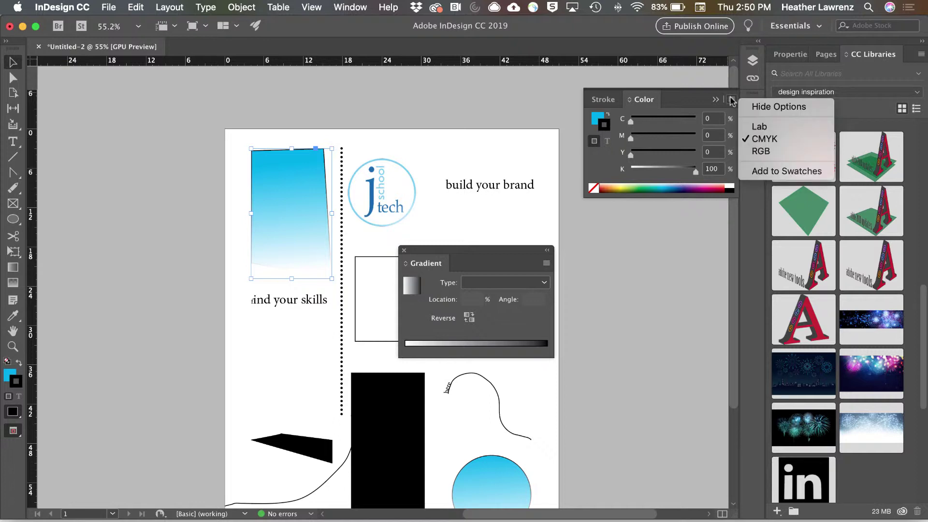
left_click(750, 153)
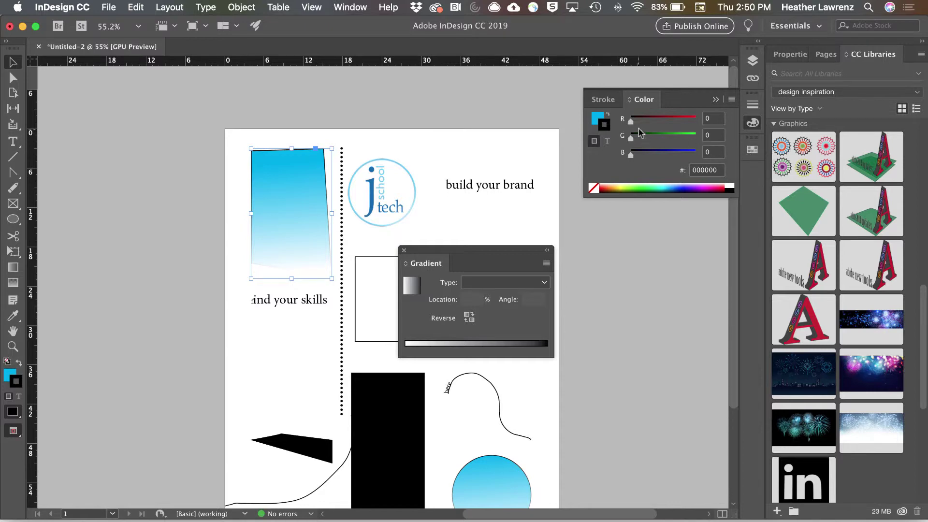
Set red to 146, float the Swatches panel, and add the purple colour as a swatch.
left_click_drag(631, 122, 668, 125)
left_click(752, 149)
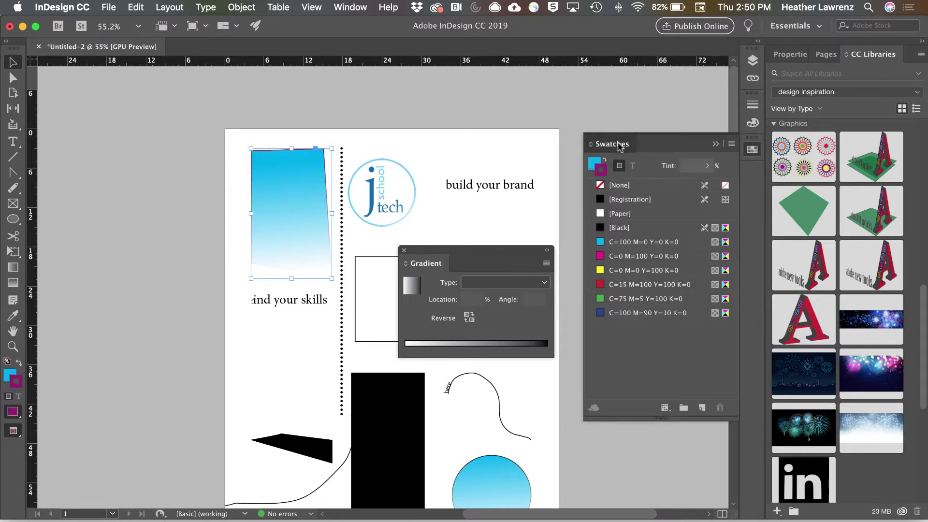
left_click_drag(620, 146, 609, 223)
left_click(752, 123)
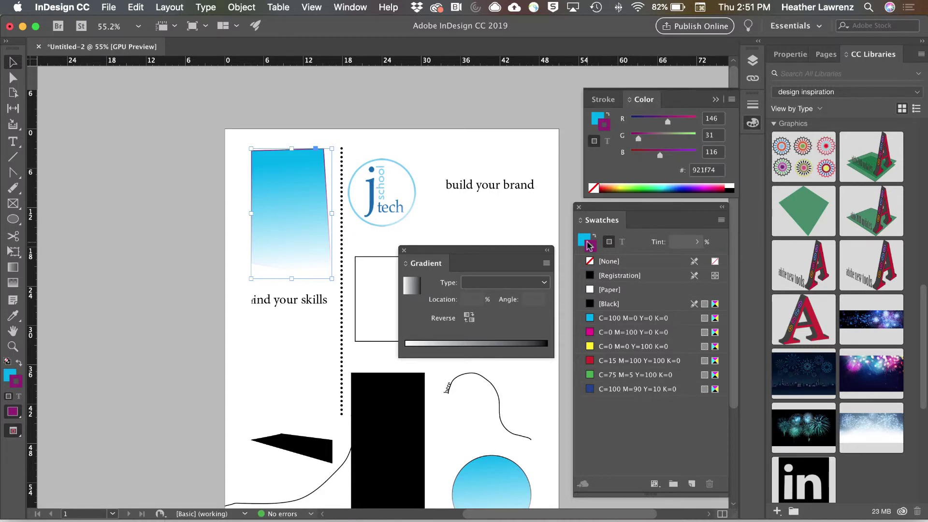
left_click_drag(589, 245, 617, 288)
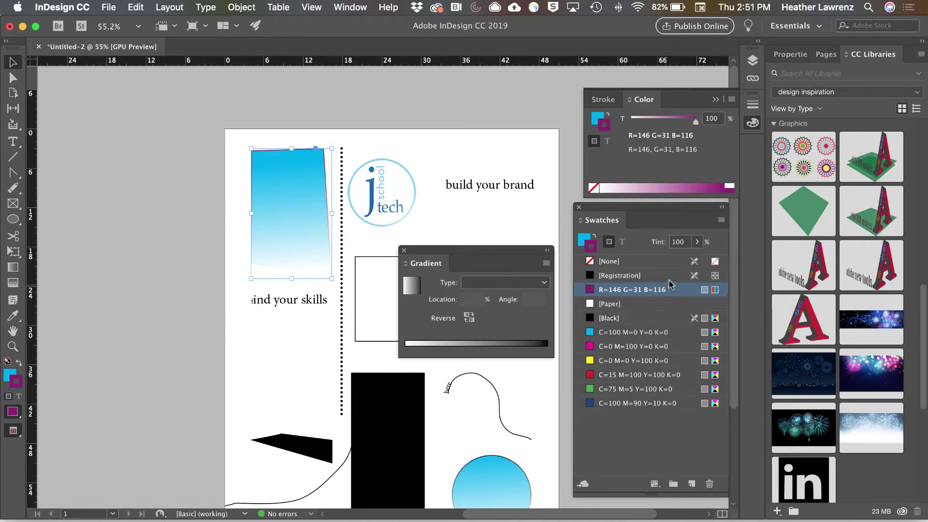
Lower the swatch tint to 69%, then view the swatch options and cancel.
left_click(697, 241)
left_click_drag(698, 257, 676, 261)
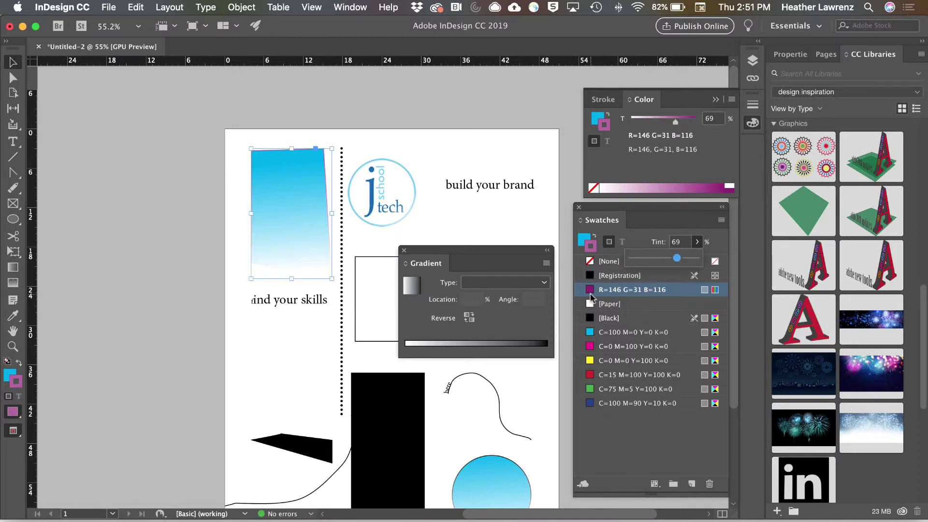
double_click(633, 290)
left_click(376, 205)
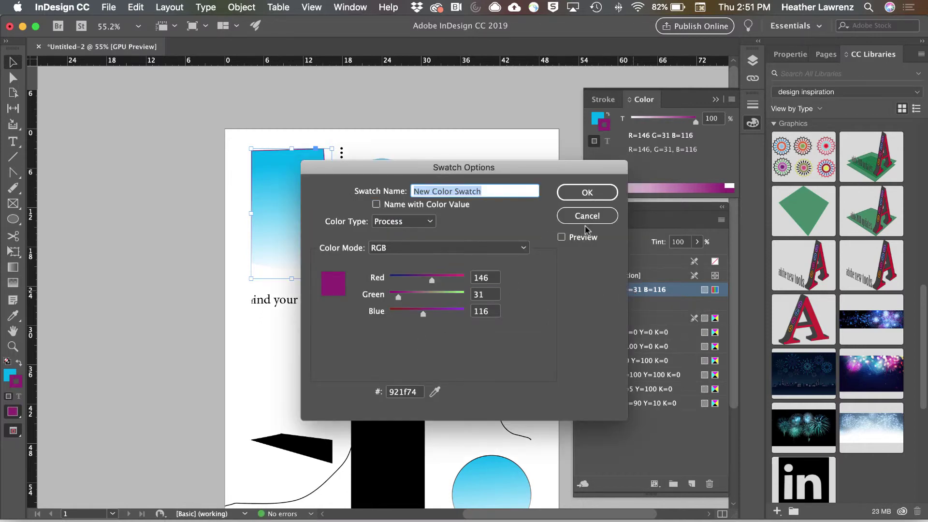
left_click(593, 214)
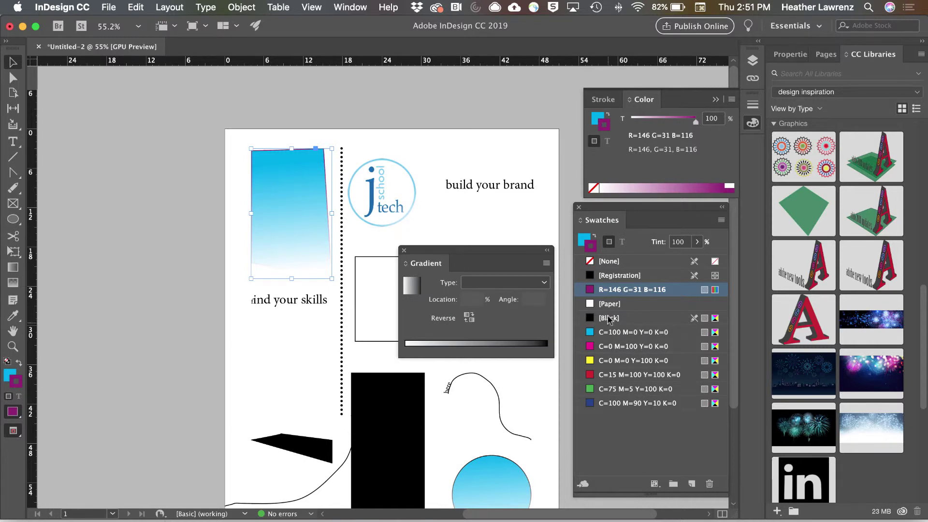
Check the Show Swatch Kinds choices in the Swatches panel.
left_click(654, 483)
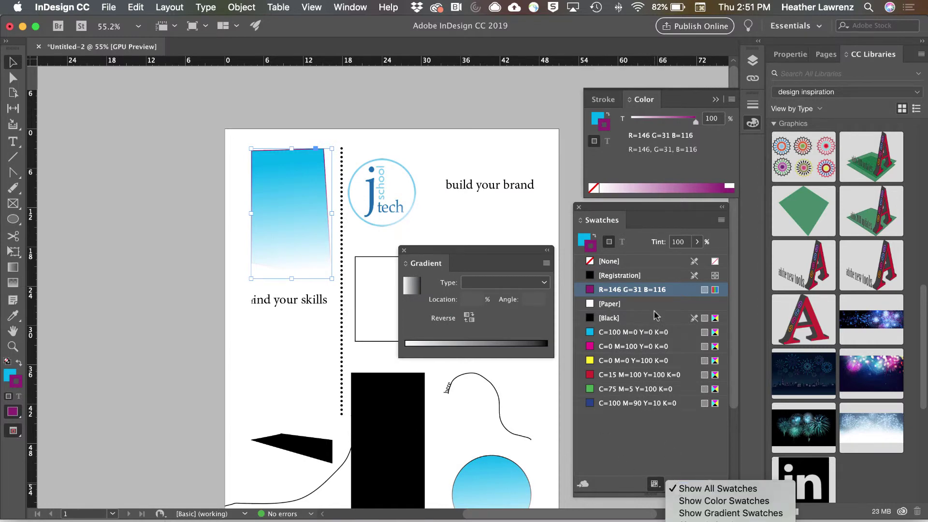
left_click(568, 178)
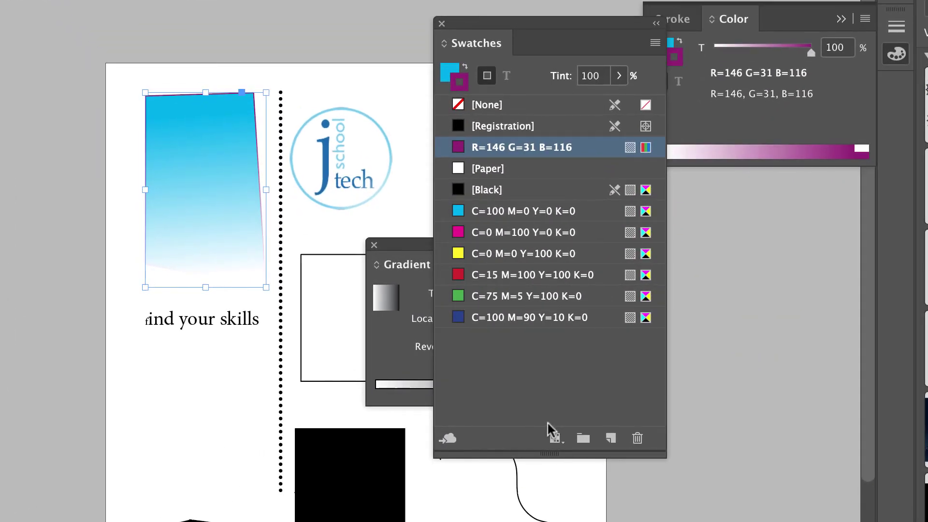
left_click(555, 437)
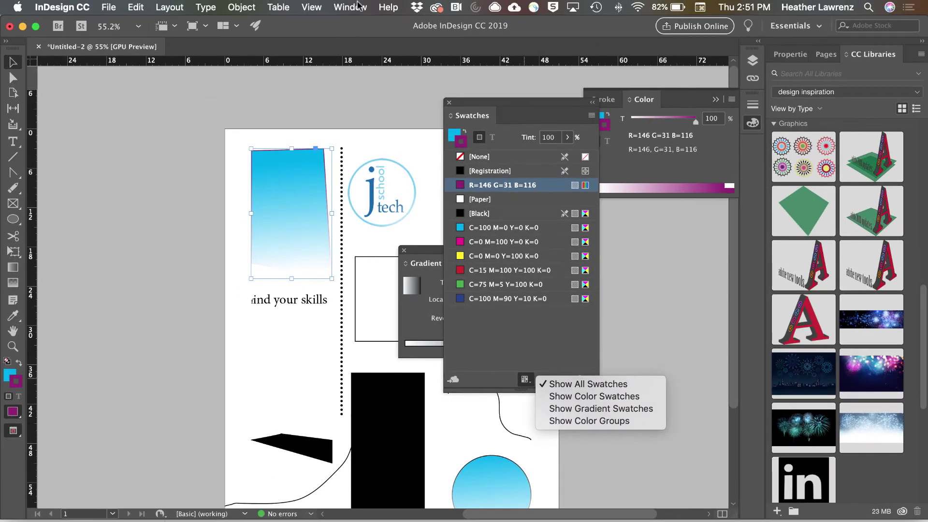
Open the Effects panel left of the page and place Swatches beside the Color panel.
left_click(357, 5)
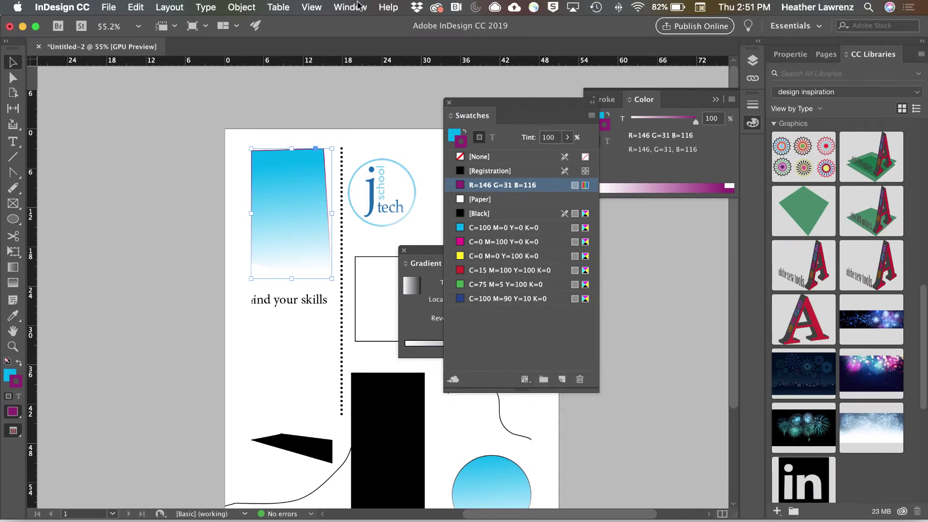
left_click(350, 6)
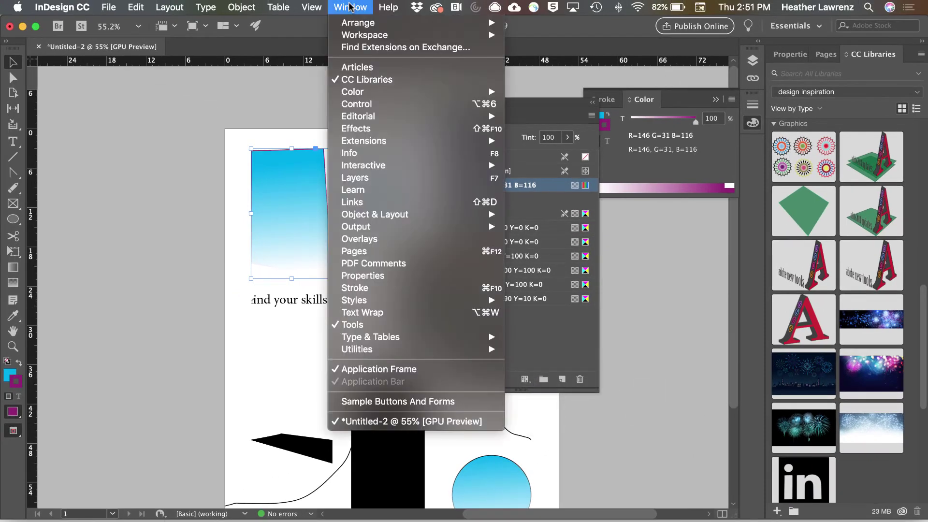
left_click(362, 129)
left_click_drag(430, 243, 90, 191)
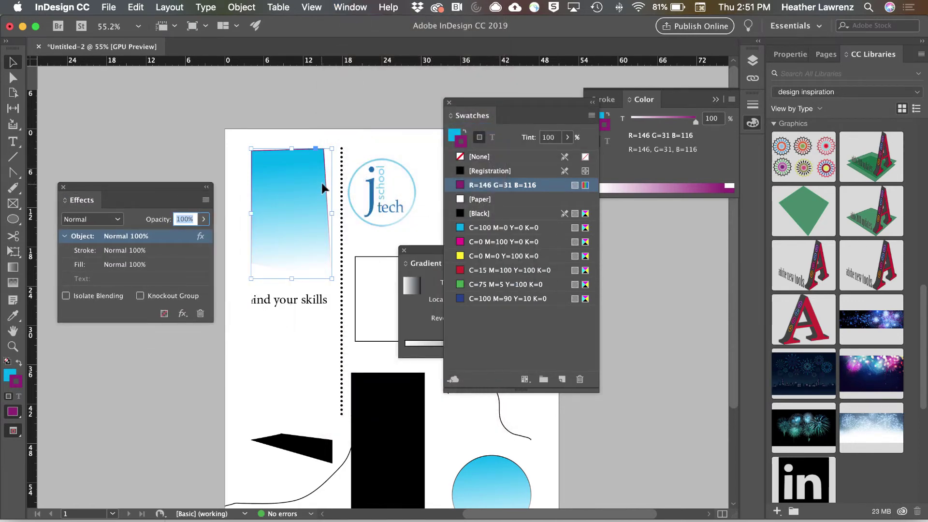
left_click_drag(478, 103, 597, 154)
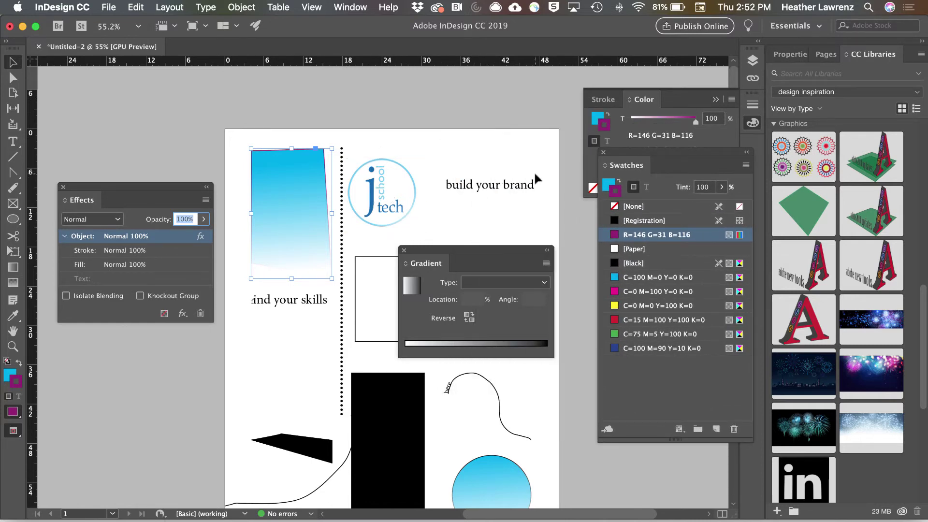
scroll(533, 170, "down", 1)
scroll(534, 171, "right", 1)
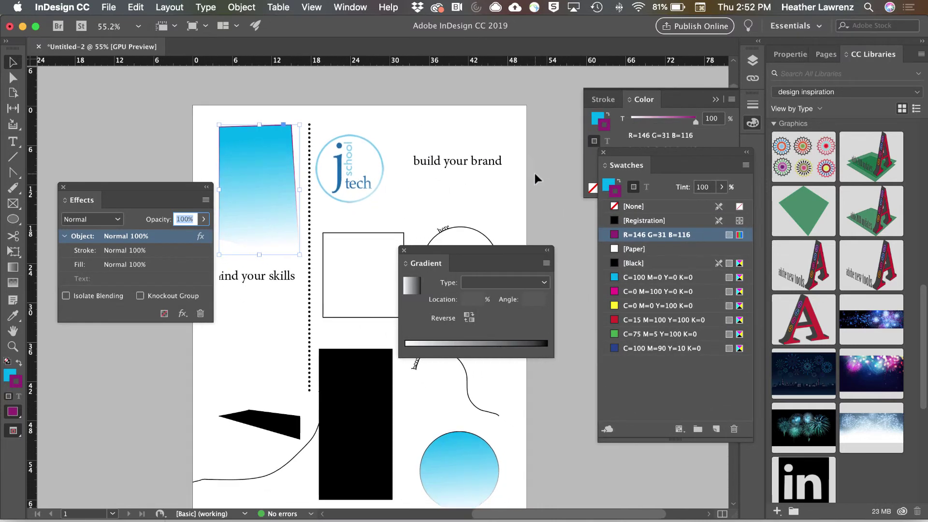
Try Multiply, Soft Light, Color Burn, then Difference blend modes on the rectangle.
left_click(365, 391)
key("super+z")
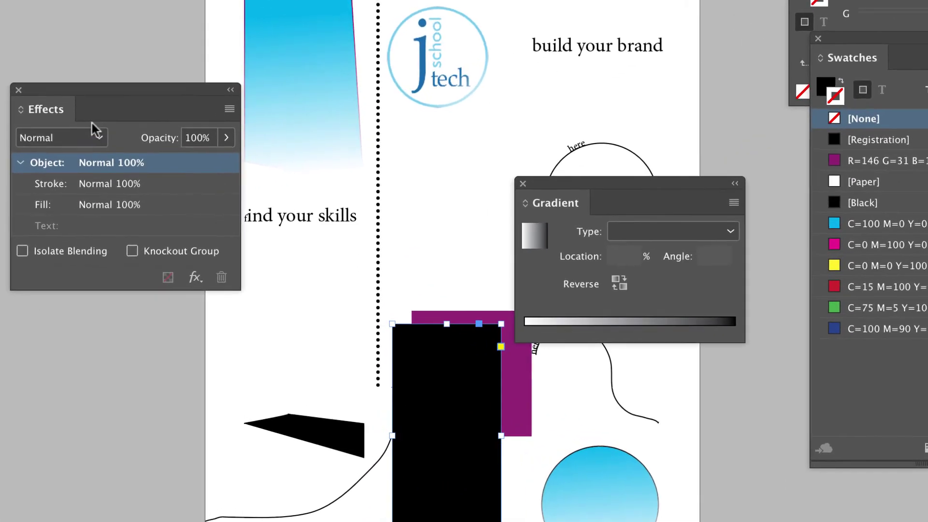
left_click(117, 220)
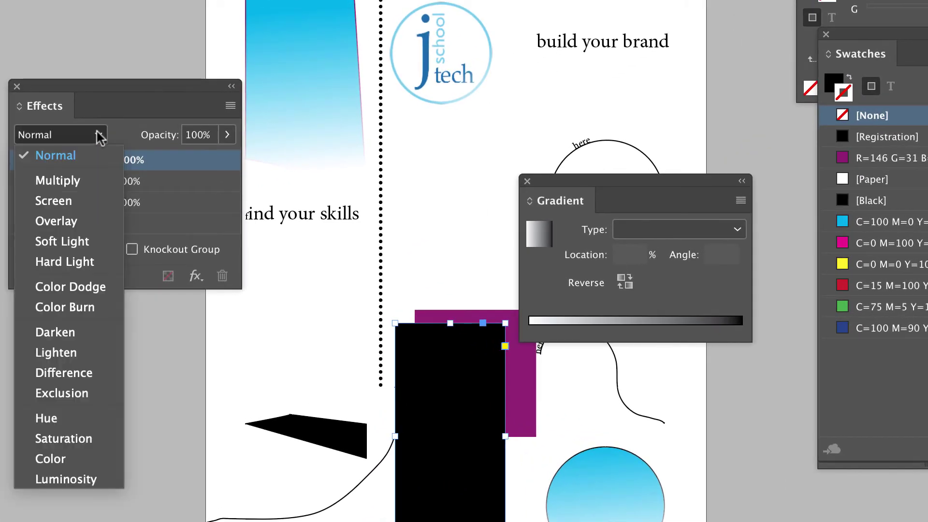
left_click(74, 183)
key("Down")
key("Down")
key("Down")
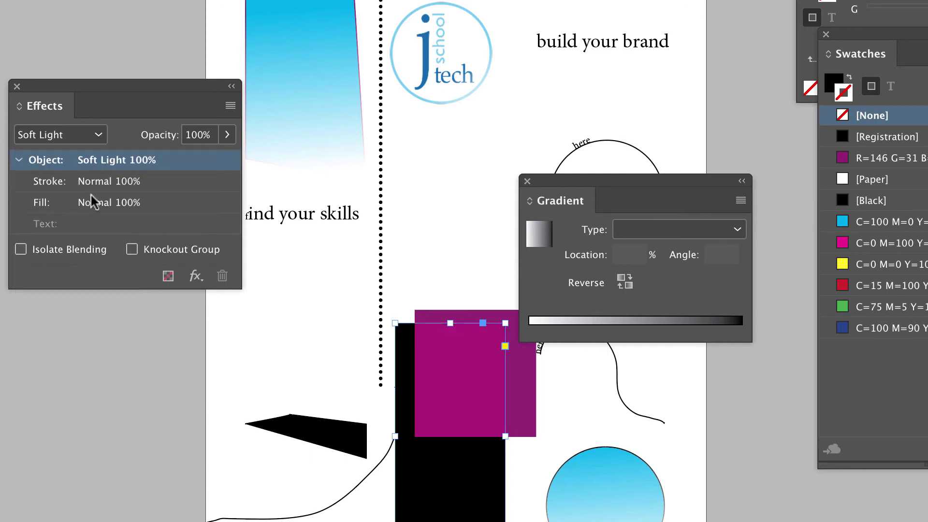
left_click(96, 136)
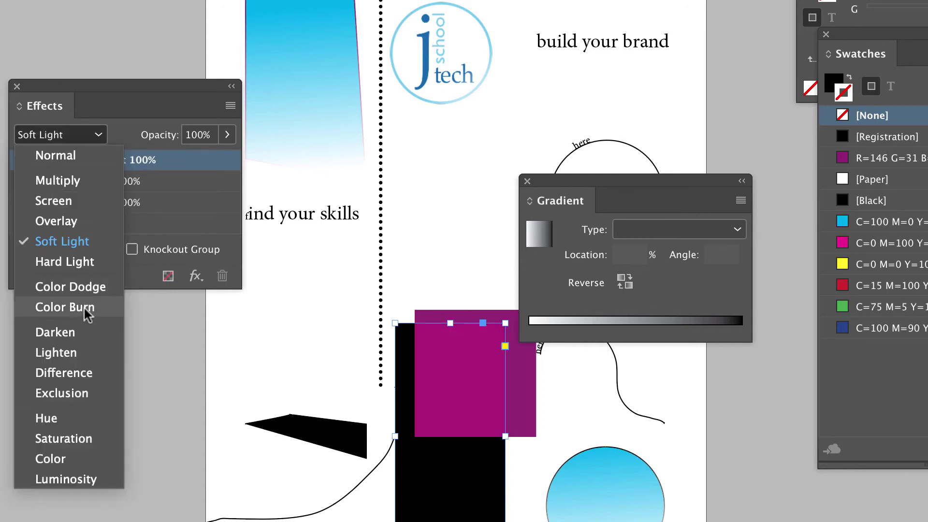
left_click(84, 307)
left_click(100, 135)
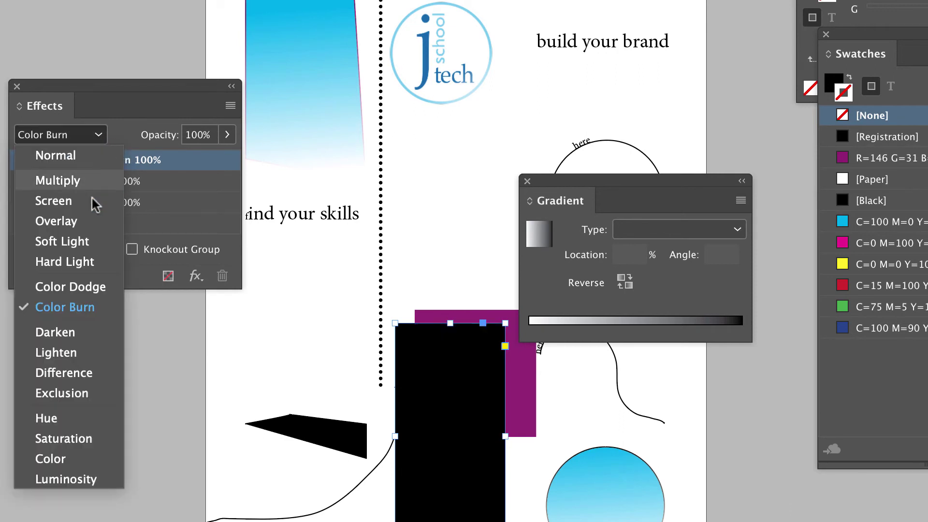
left_click(81, 363)
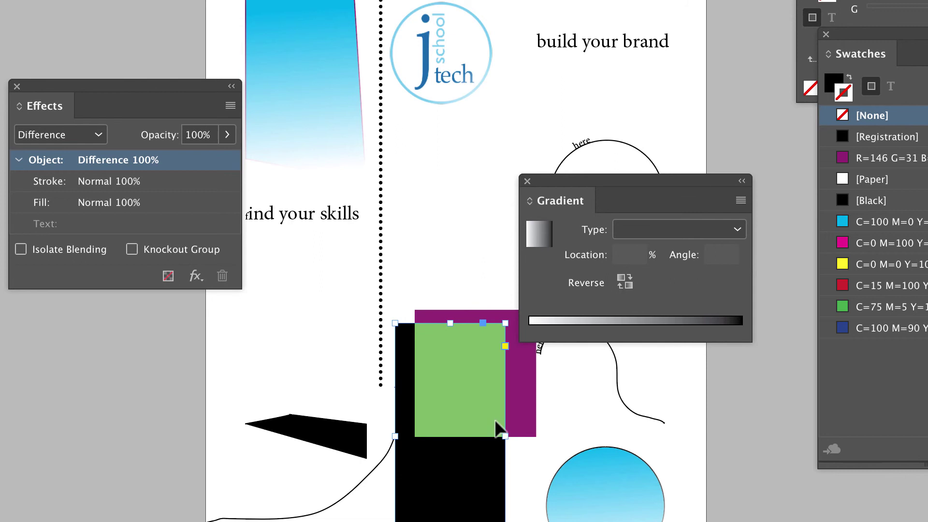
left_click(440, 56)
left_click(343, 38)
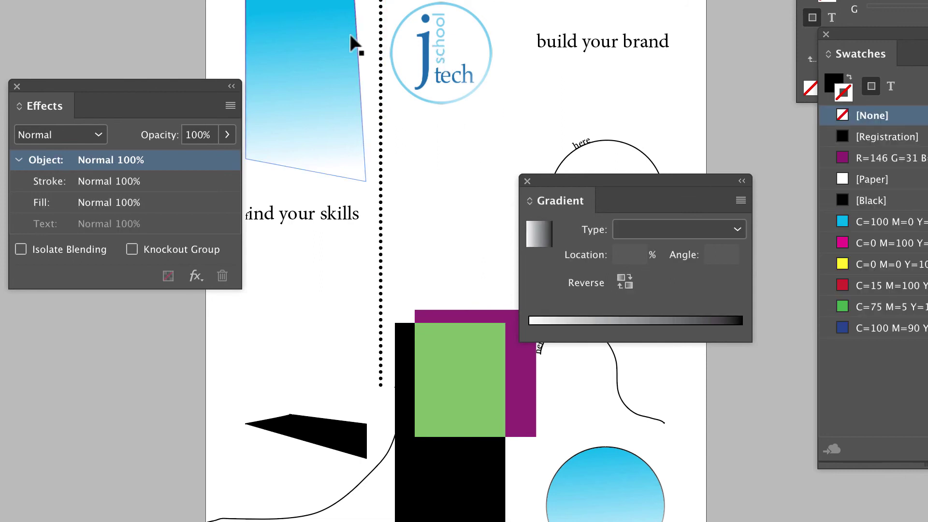
left_click(195, 276)
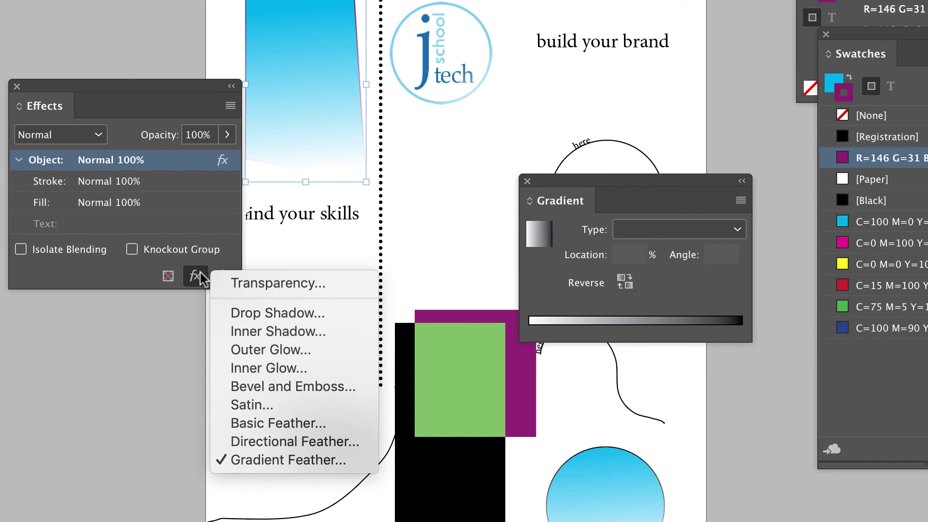
left_click(408, 164)
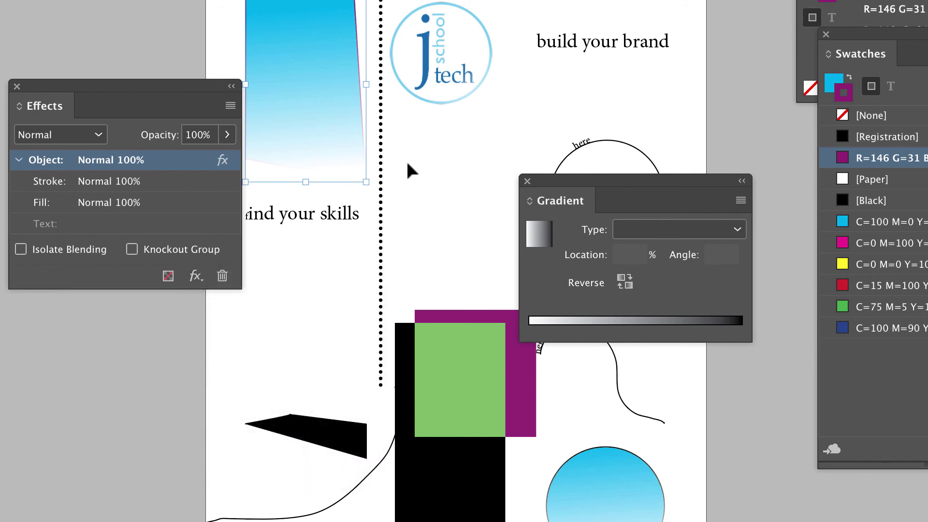